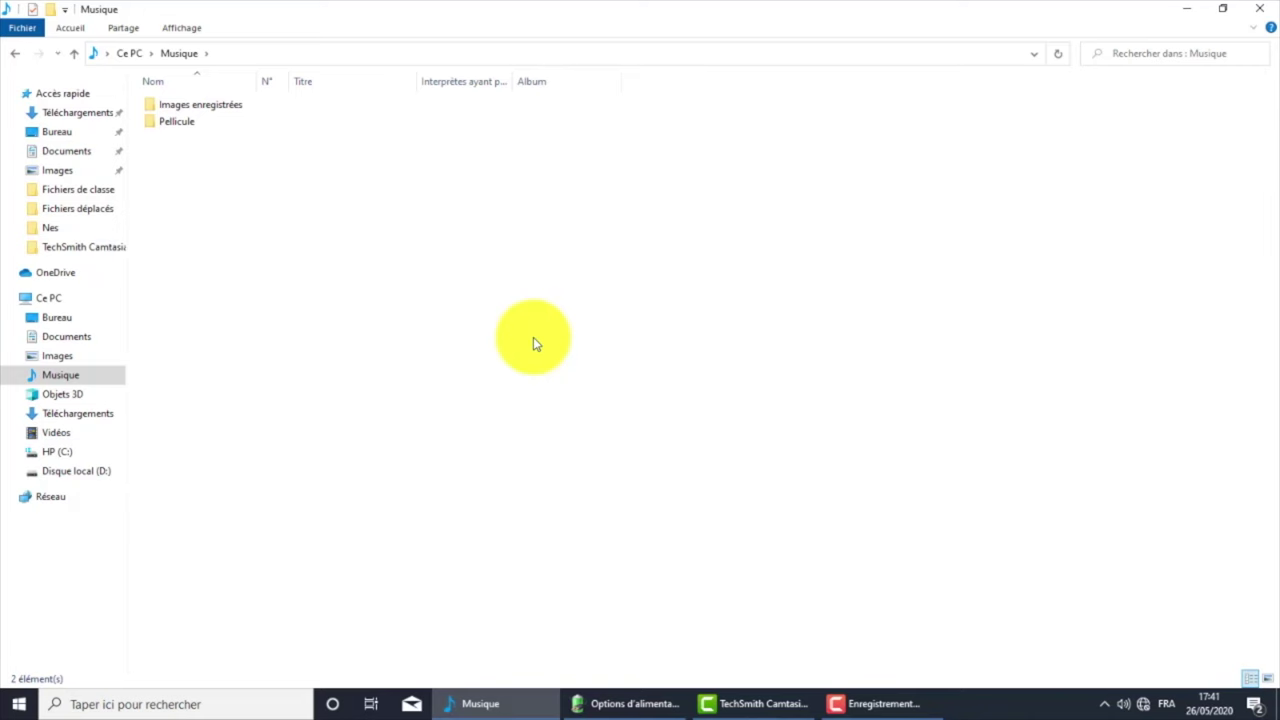
- Undo the last two file operations in the Musique folder and open the Images folder
key("ctrl+z")
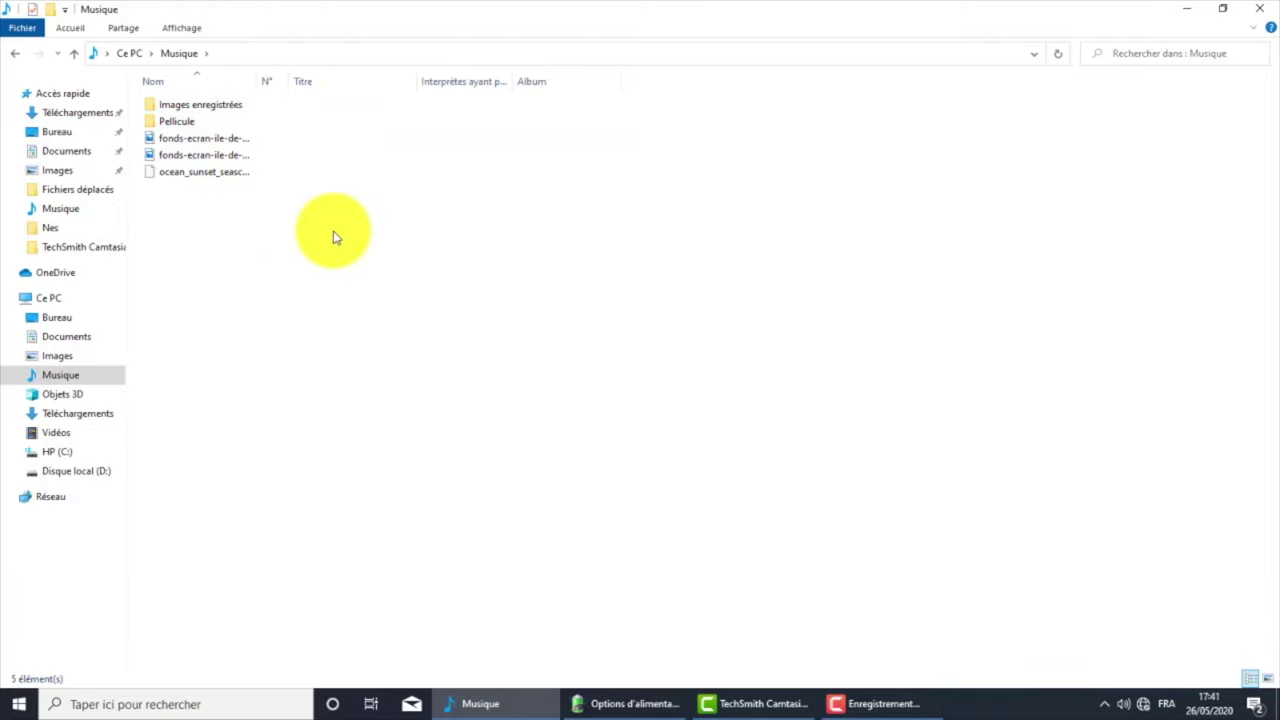
key("ctrl+z")
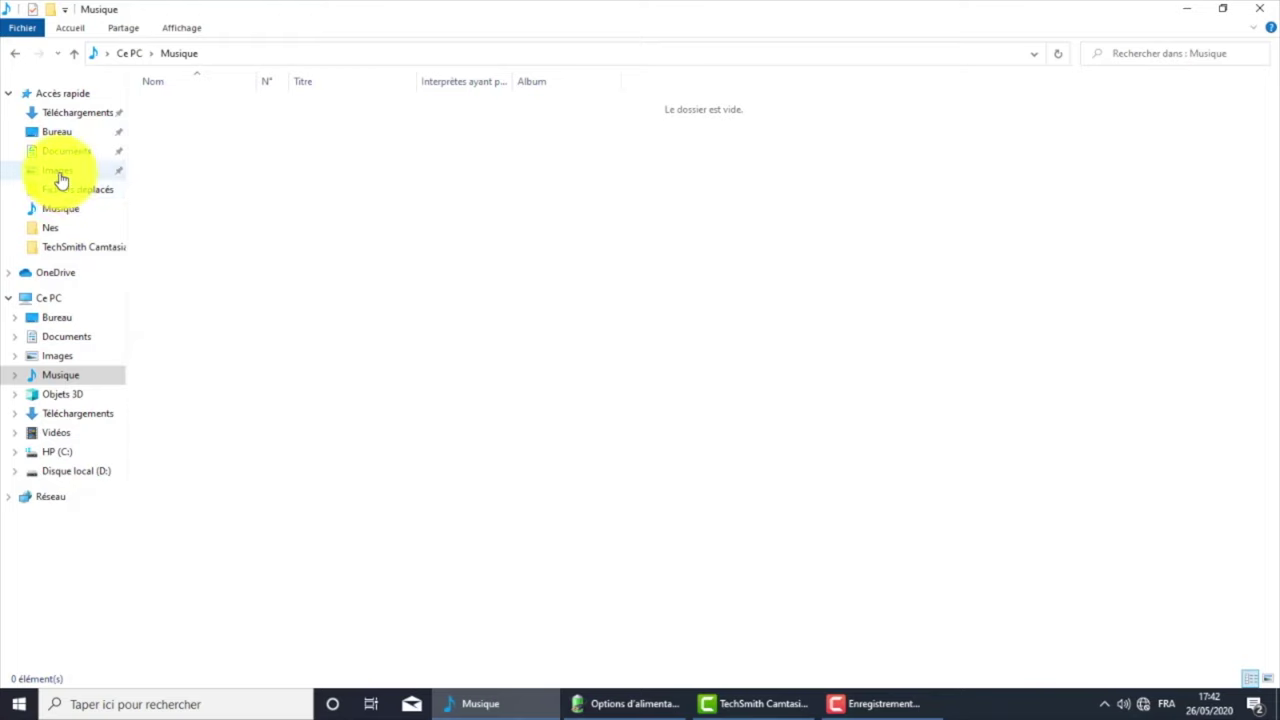
left_click(58, 356)
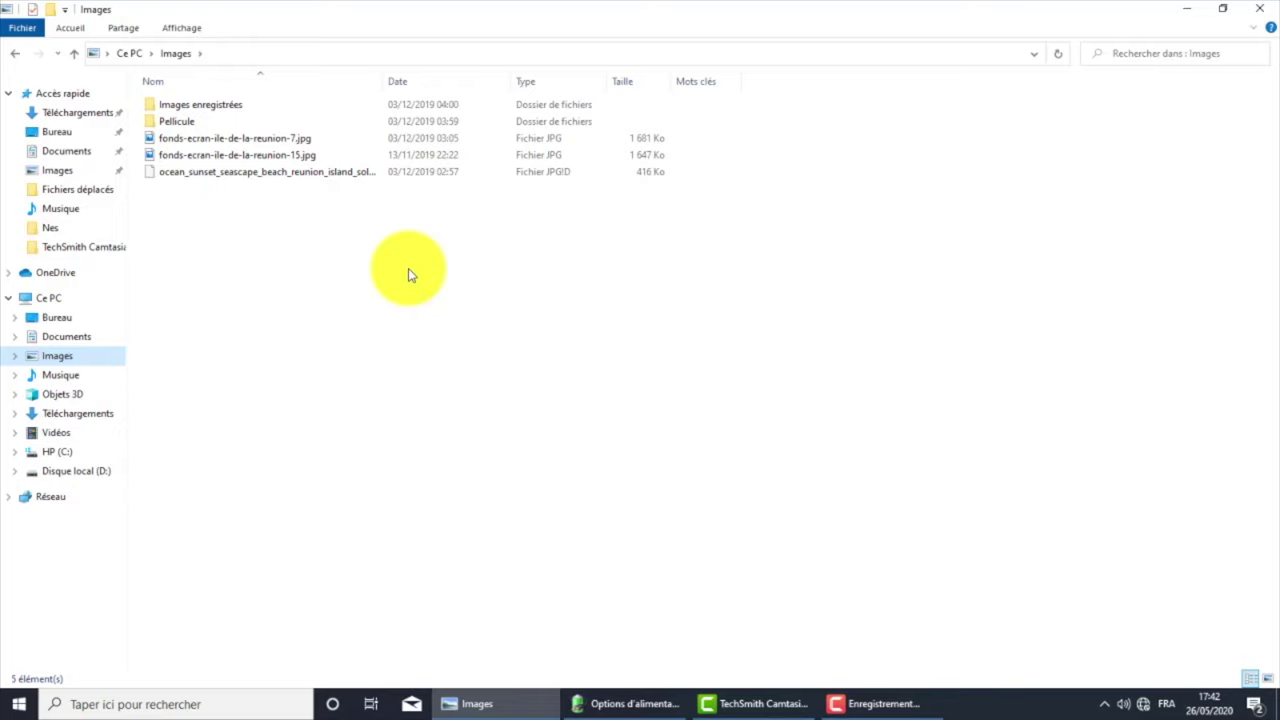
- Move all items from the Images folder into the Musique folder by cut and paste, checking both folders
left_click(408, 268)
key("ctrl+a")
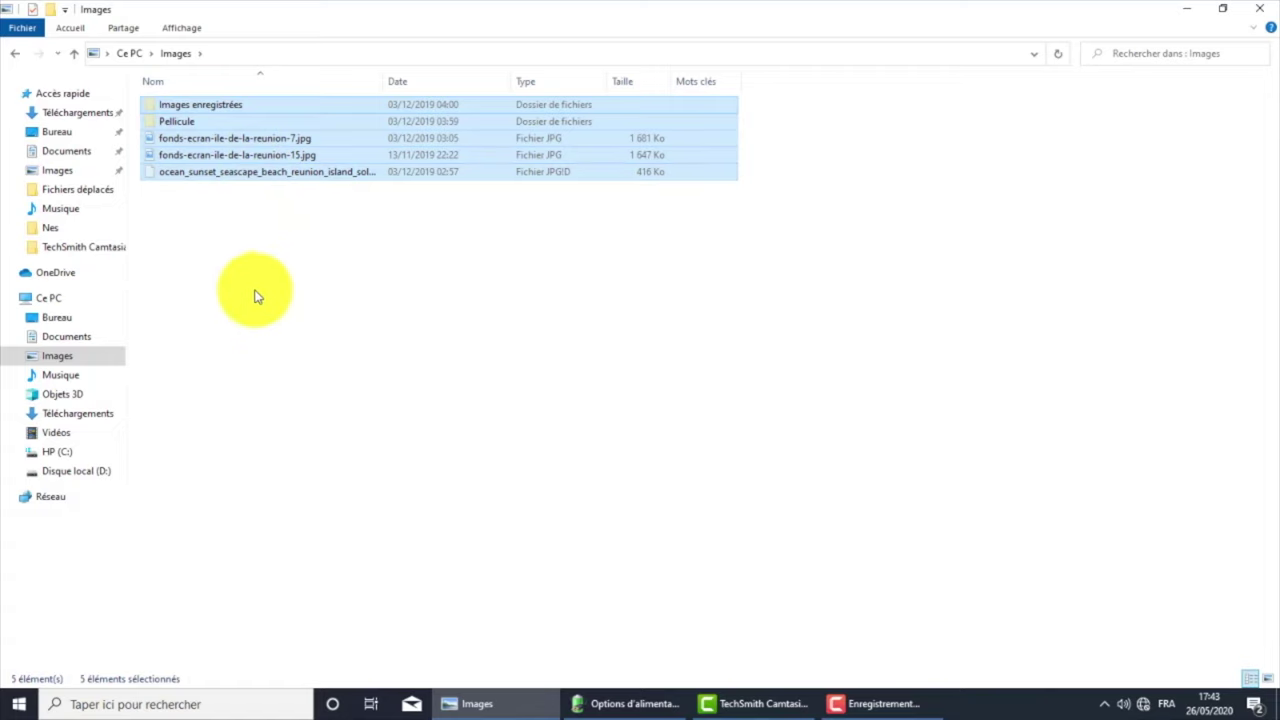
left_click(48, 378)
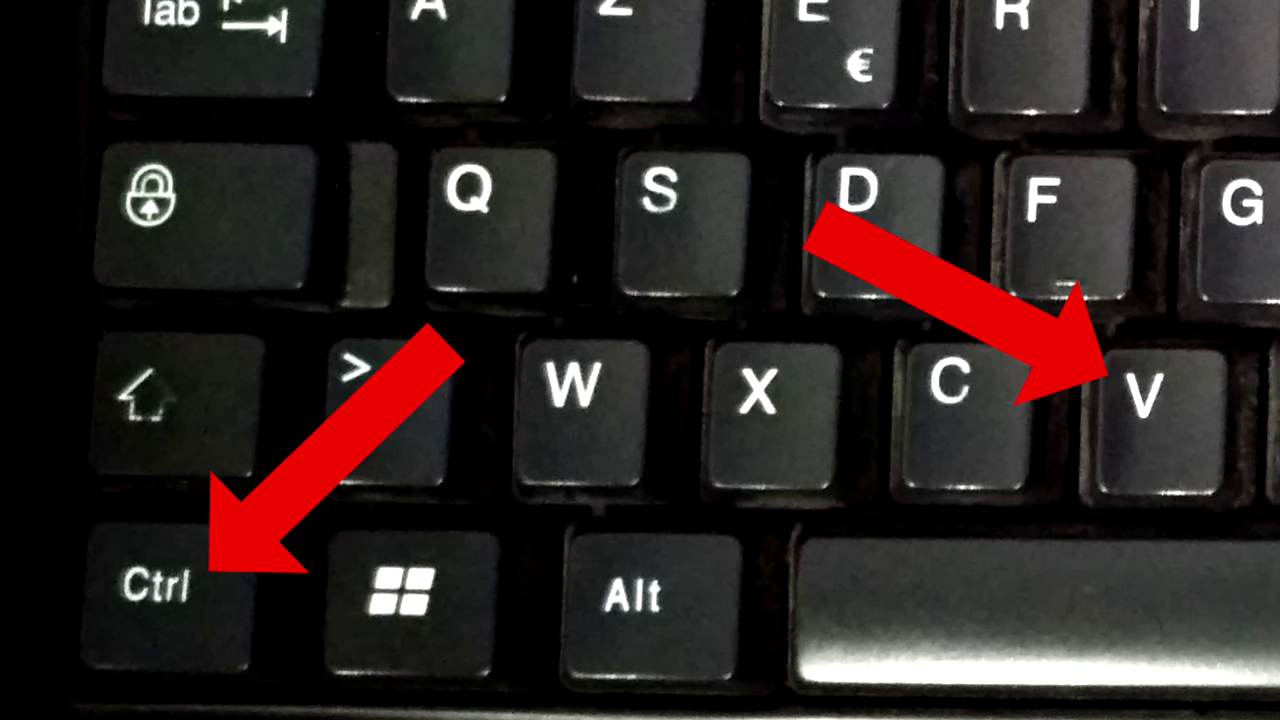
key("ctrl+v")
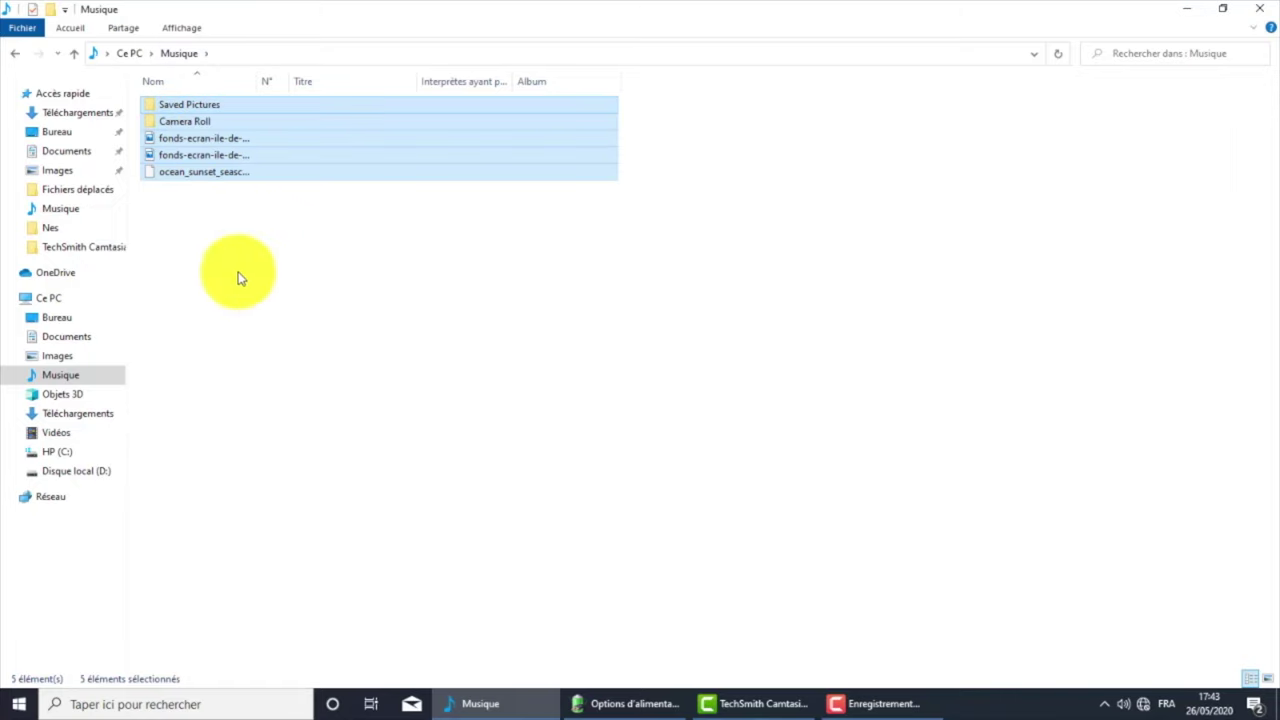
left_click(79, 357)
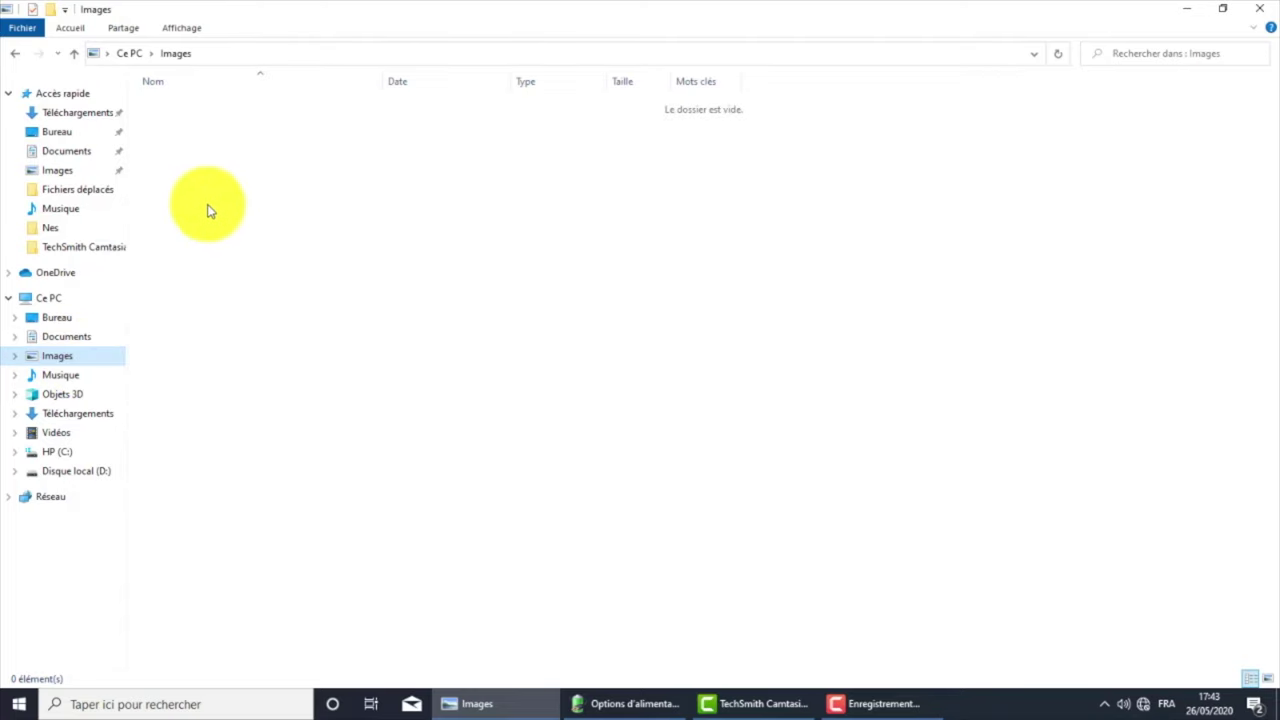
left_click(72, 377)
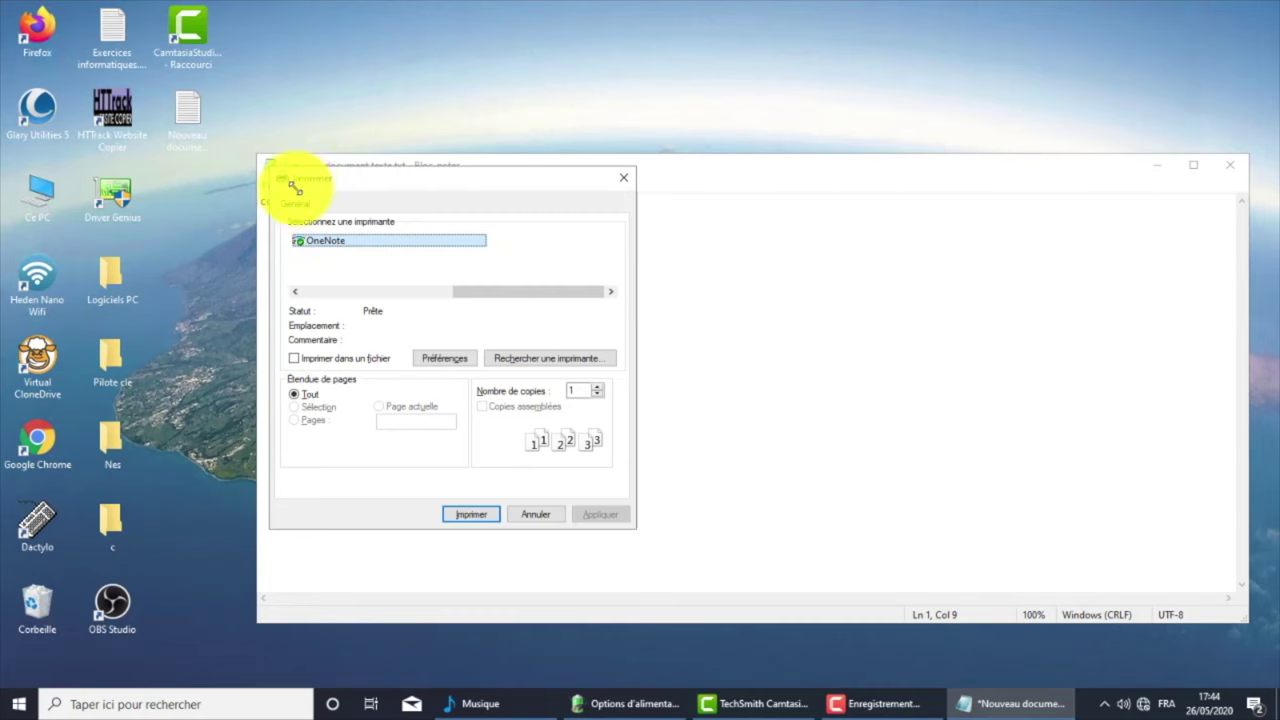
- Cancel the Bloc-notes print dialog and save the document "Nouveau document texte.txt"
left_click_drag(273, 182, 257, 172)
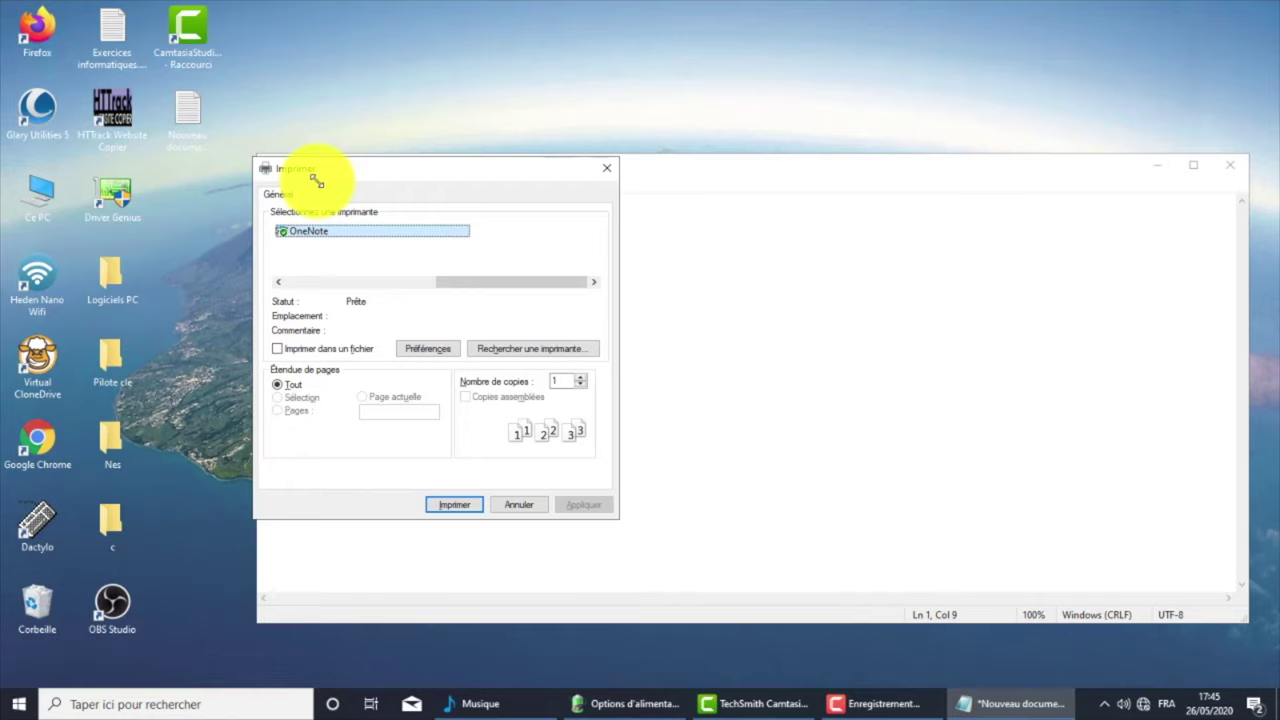
left_click(537, 507)
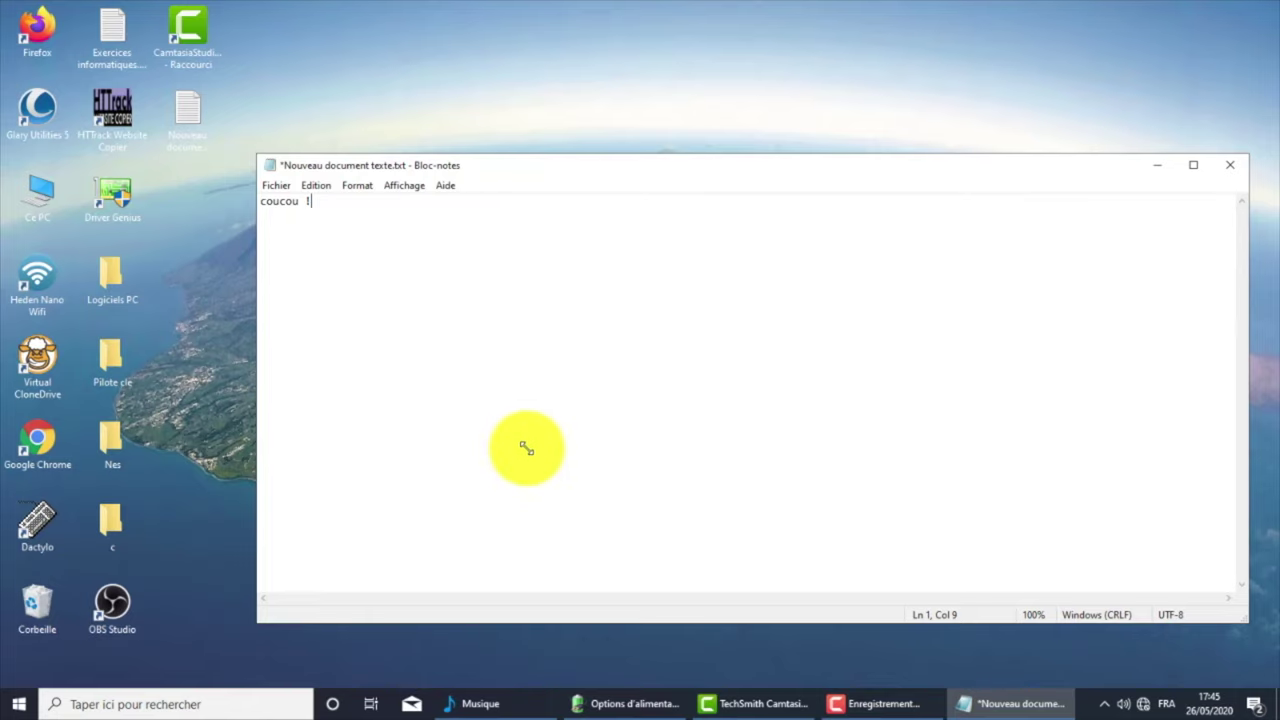
left_click(279, 182)
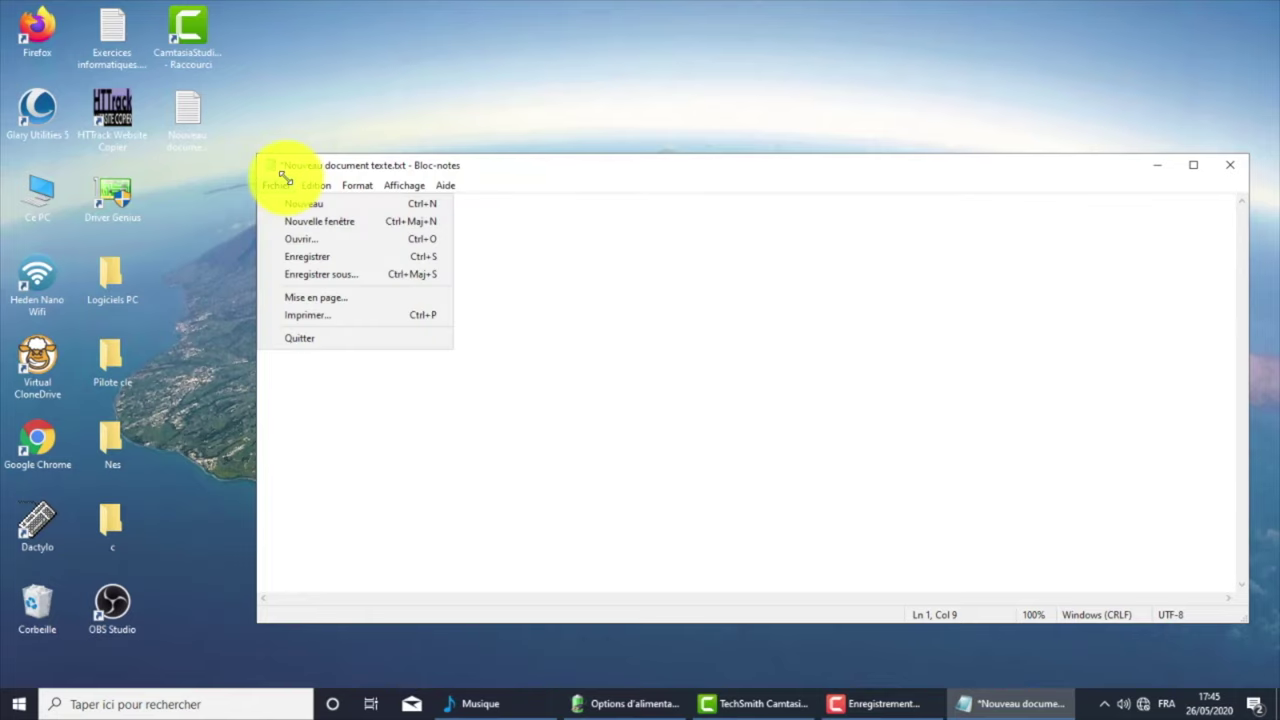
left_click(322, 257)
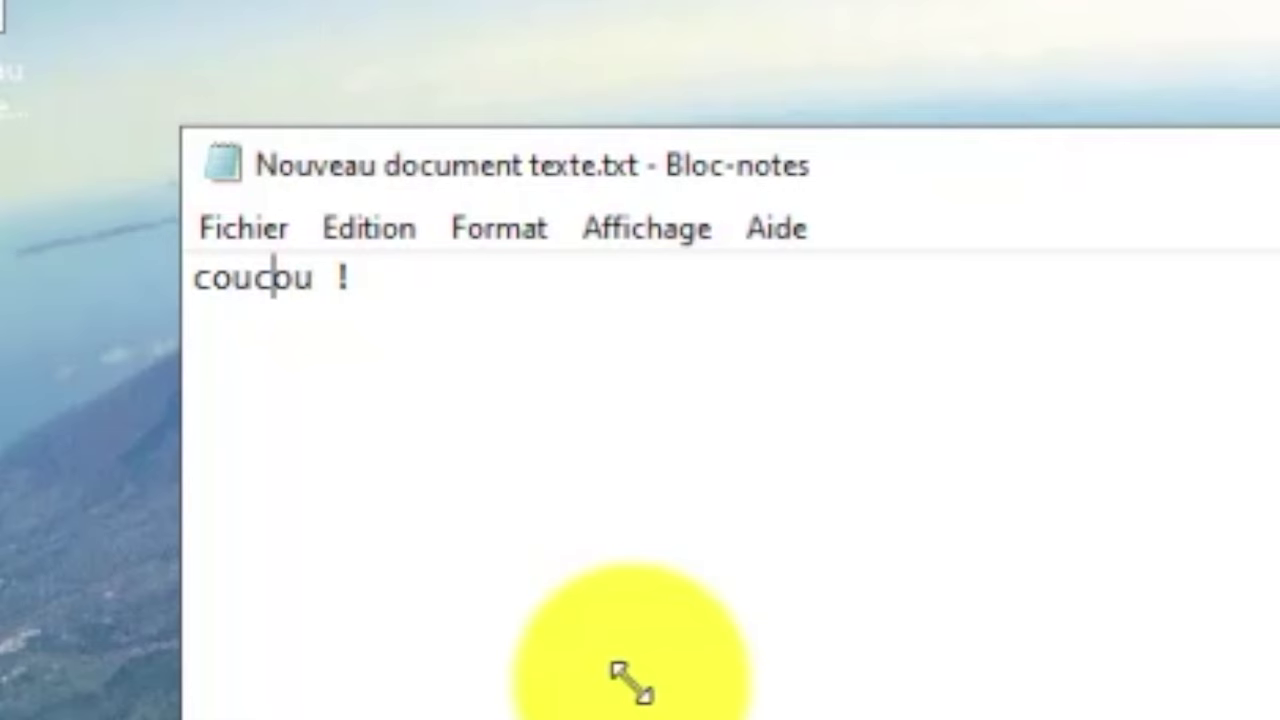
- Move the insertion point back and forth within "coucou !" one character at a time and close the text document
key("Left")
key("Left")
key("Left")
key("Right")
key("Right")
key("Right")
key("Right")
key("Right")
key("Left")
key("Left")
key("Left")
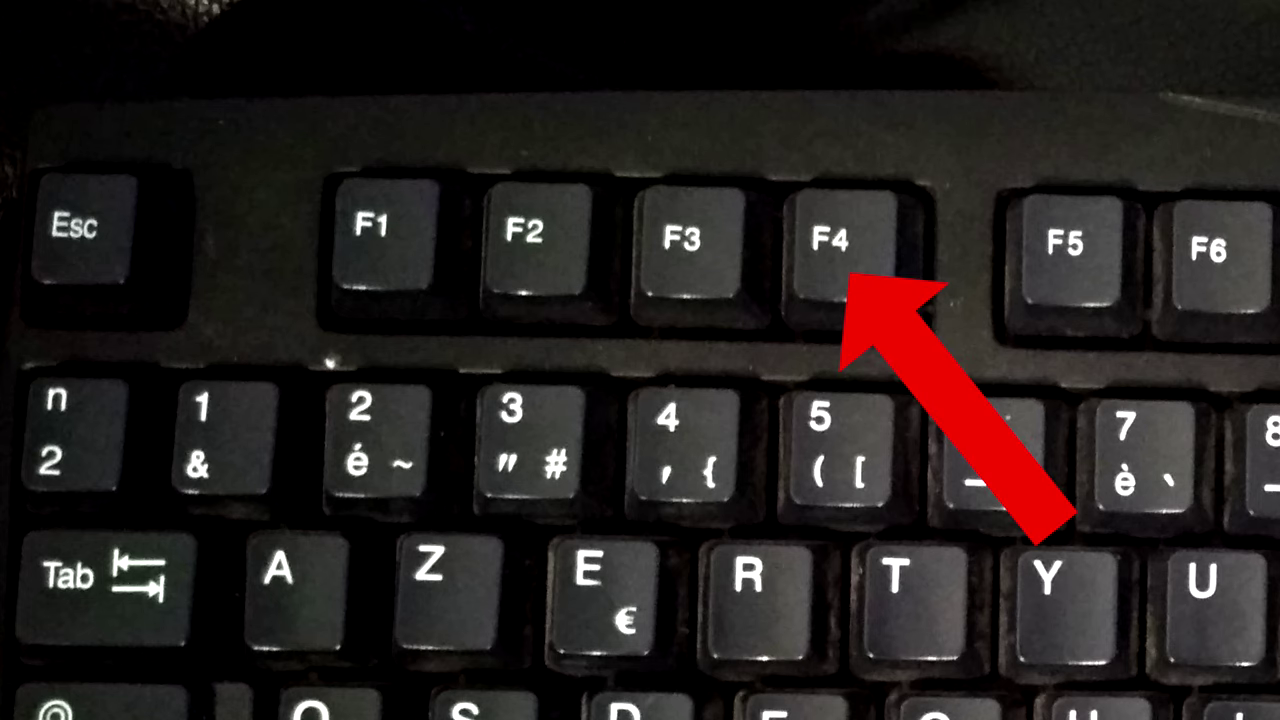
key("alt+F4")
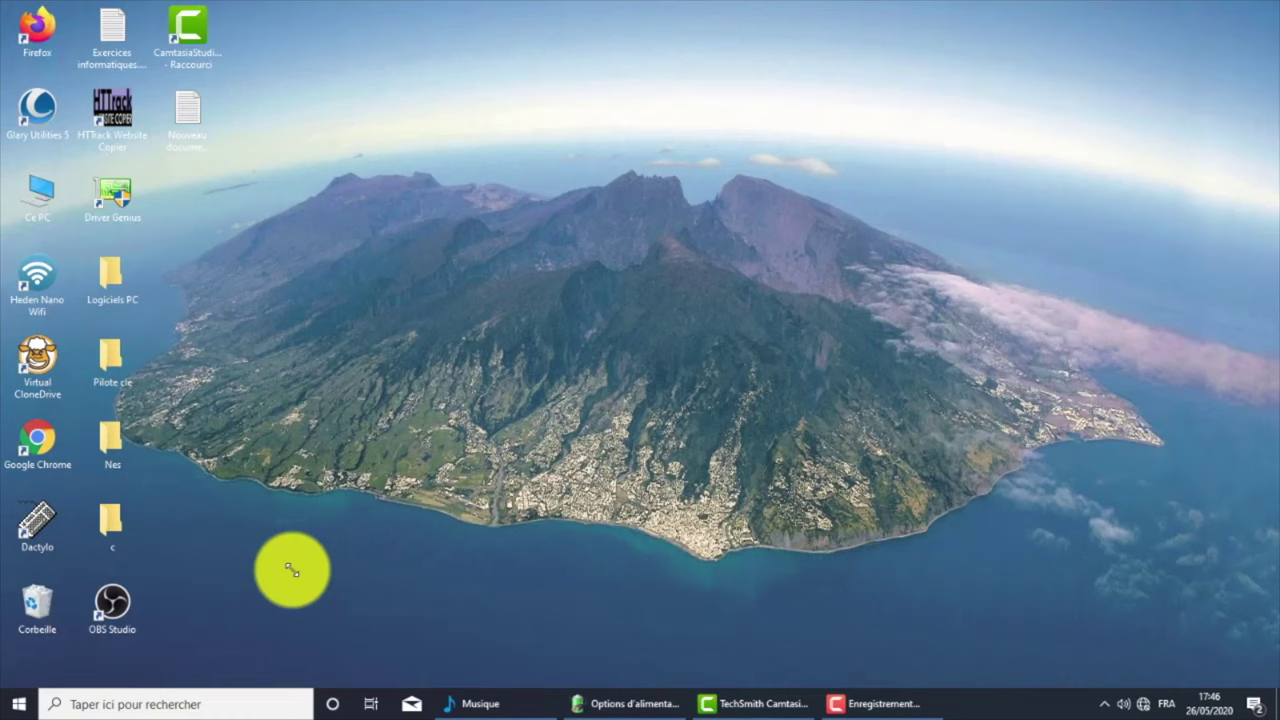
- Open and close the Start menu and the Windows Settings window
key("super")
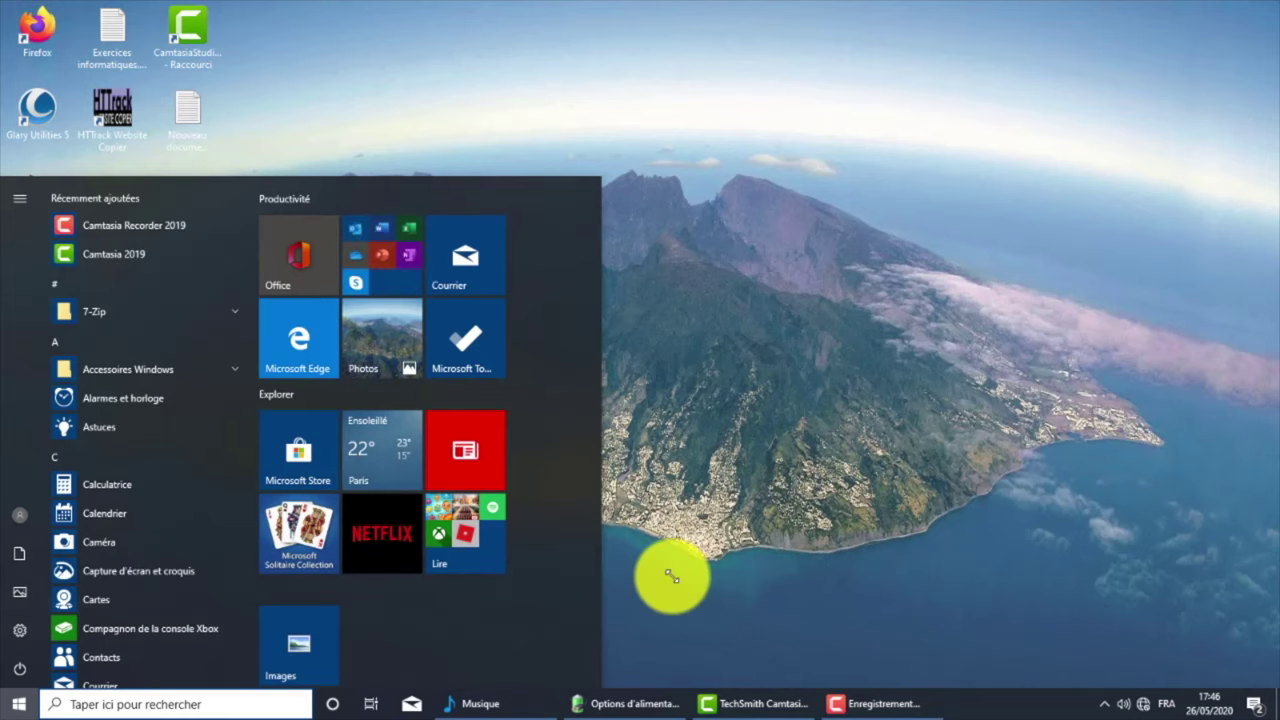
key("super")
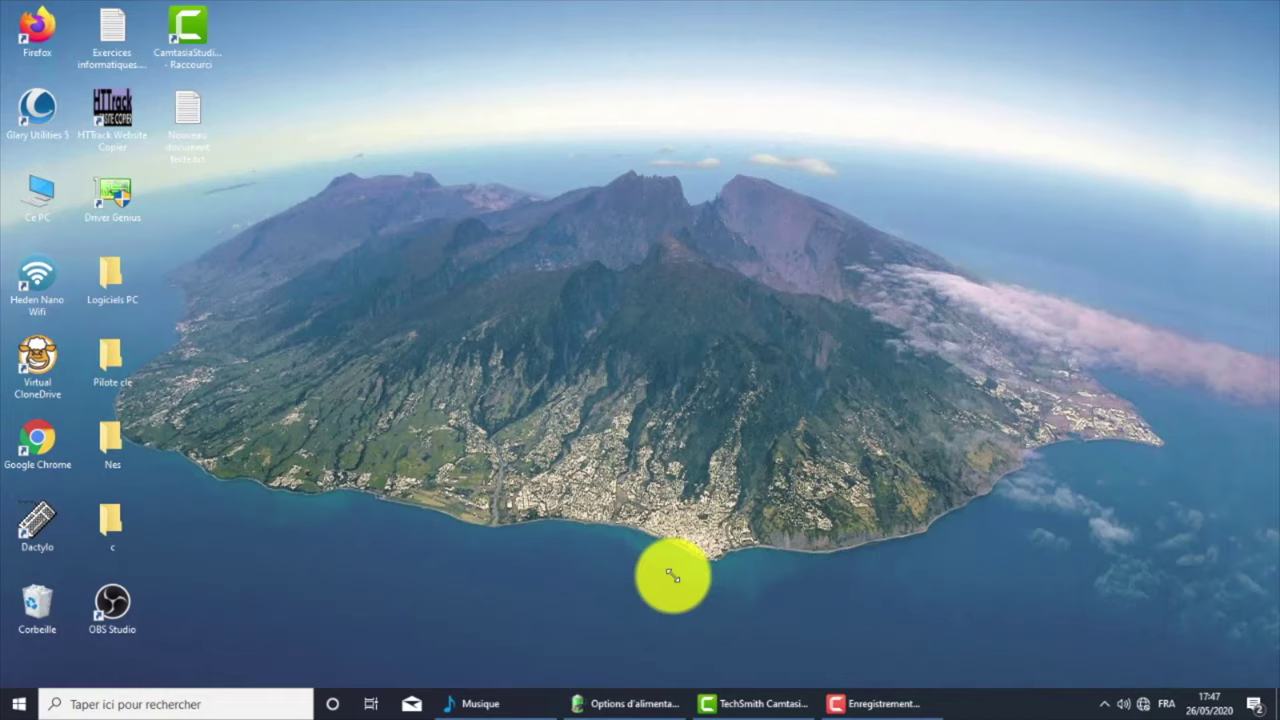
key("super+i")
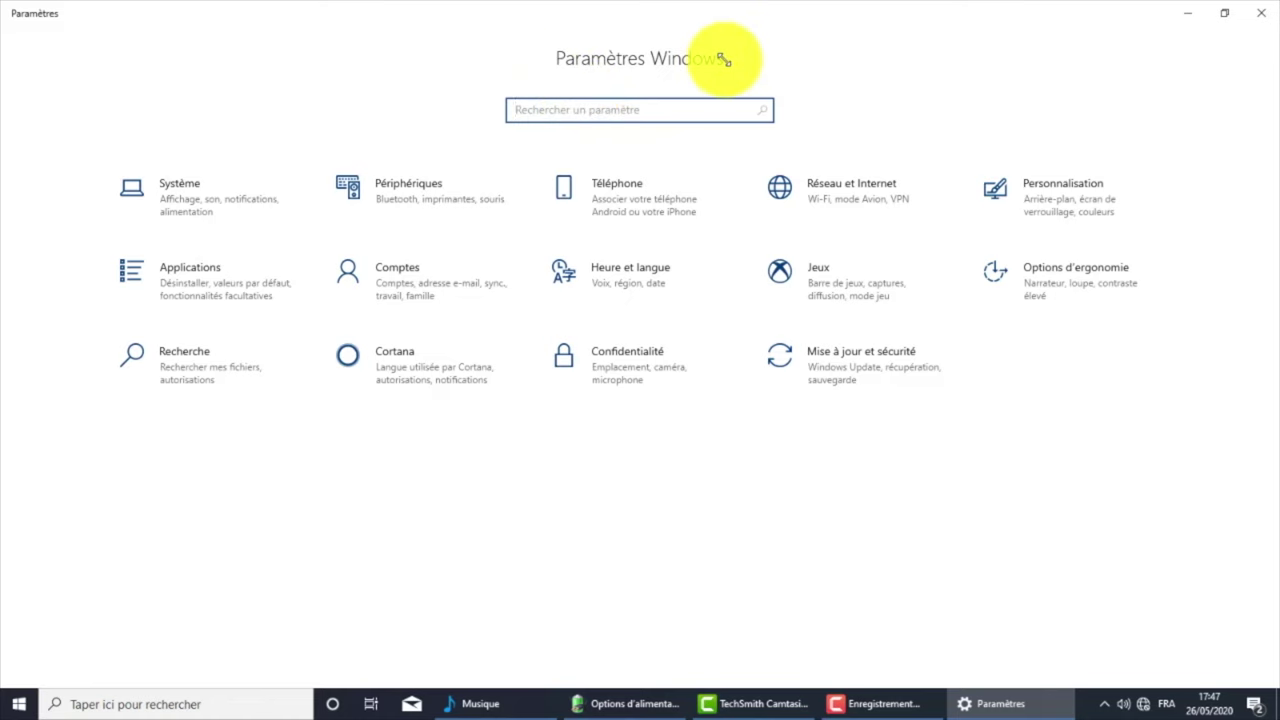
key("alt+F4")
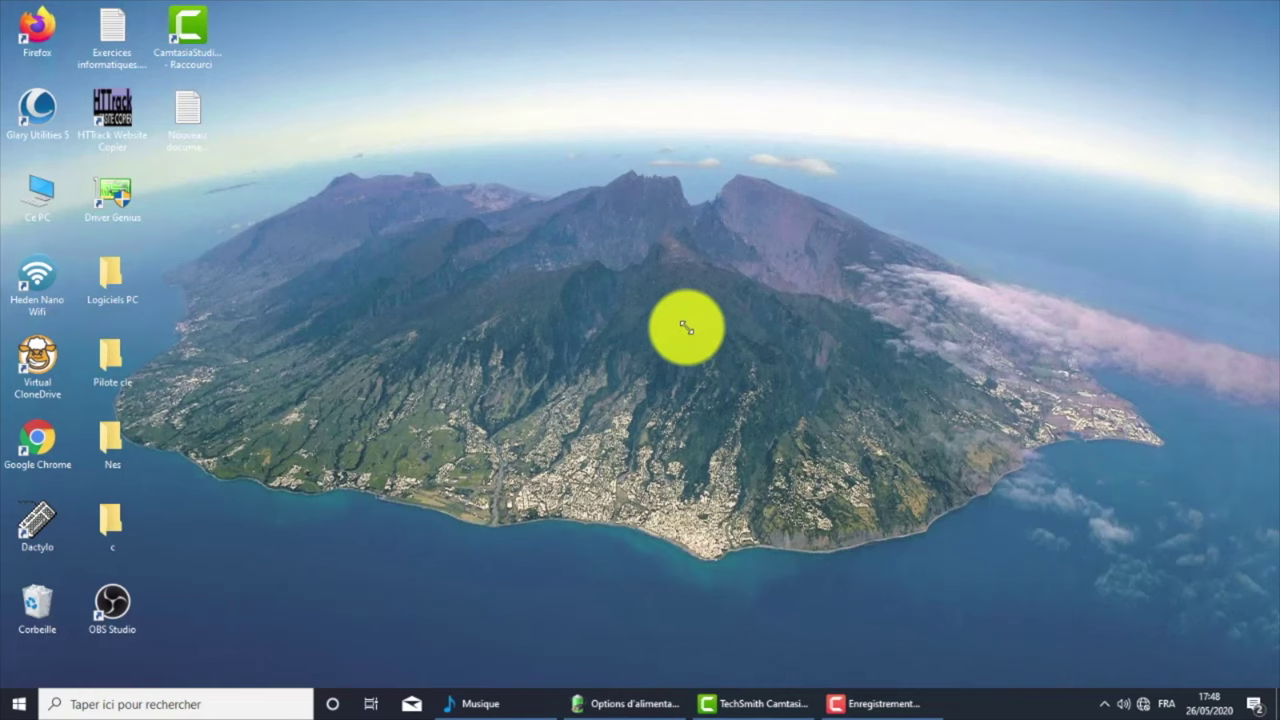
- Open a File Explorer window on Ce PC and enlarge the desktop icons
key("super+e")
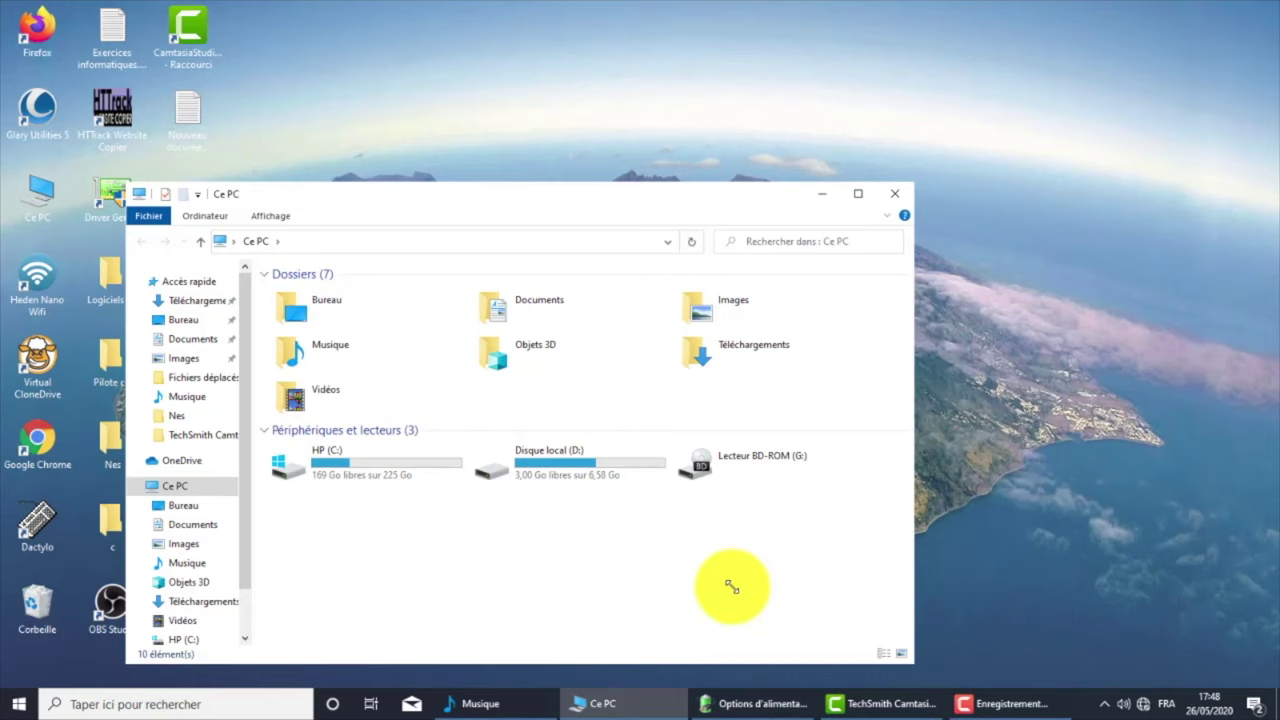
left_click(213, 704)
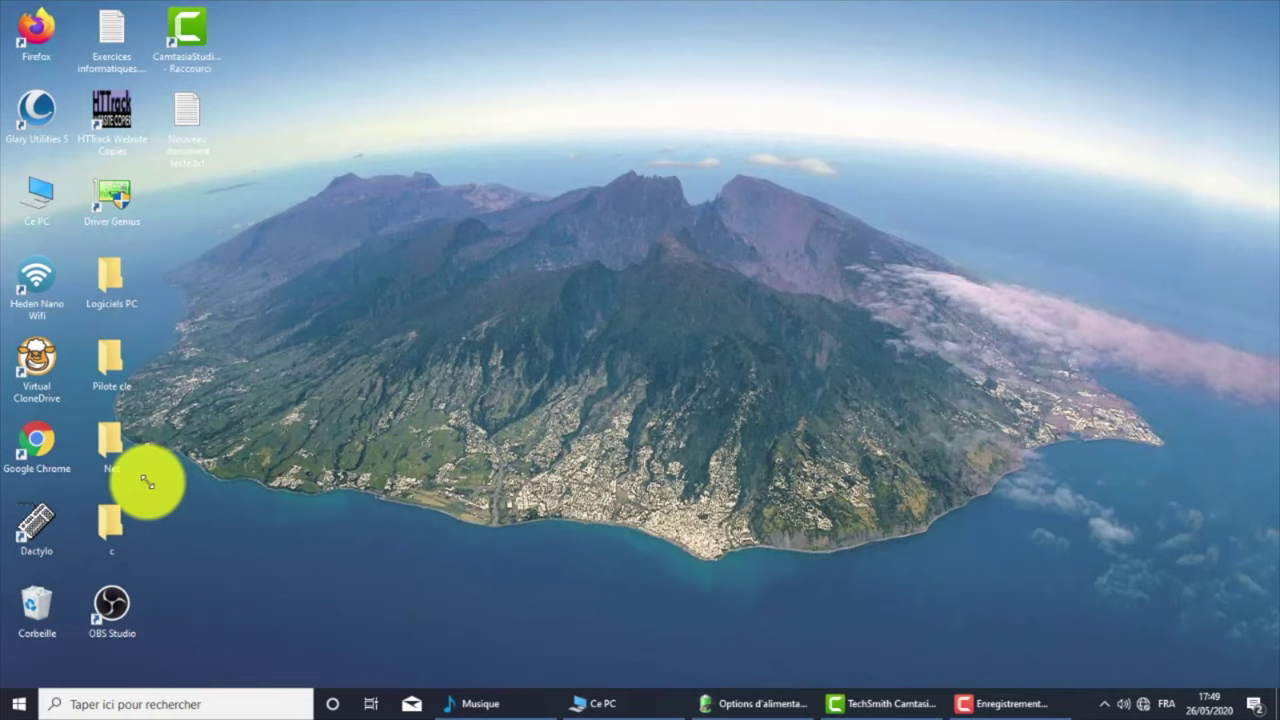
scroll(149, 480, "up", 5)
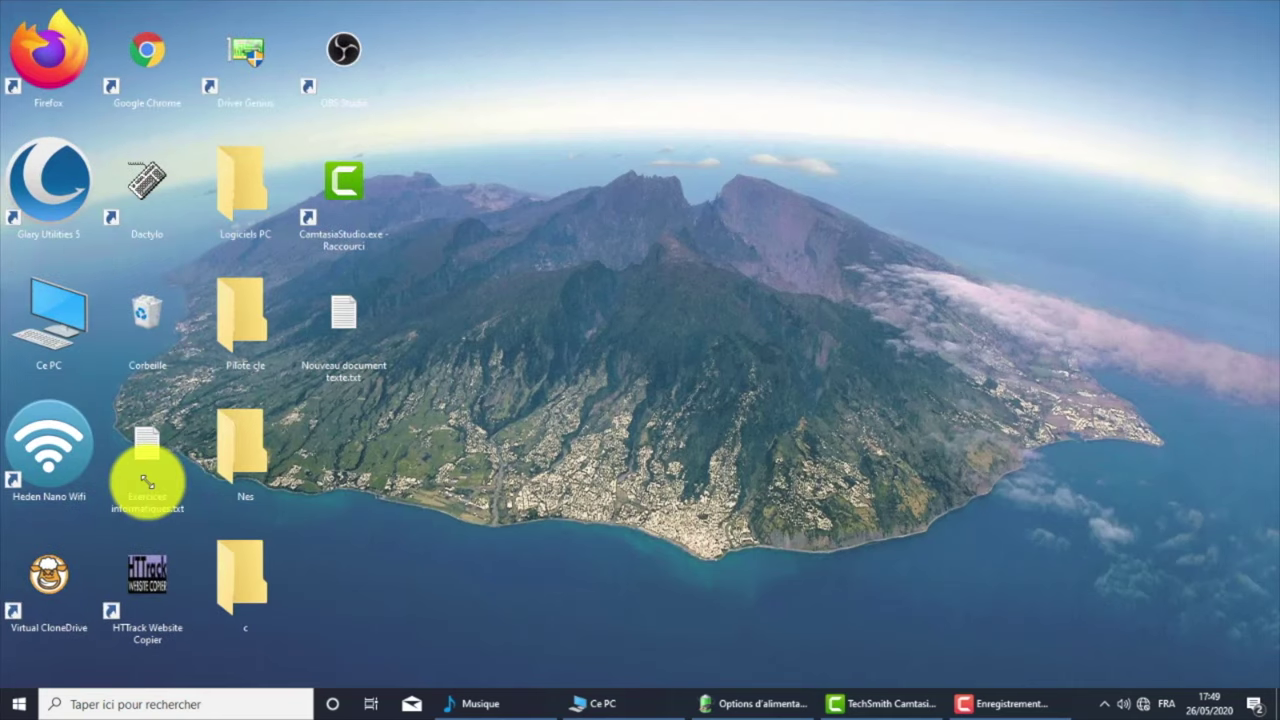
scroll(146, 481, "up", 4)
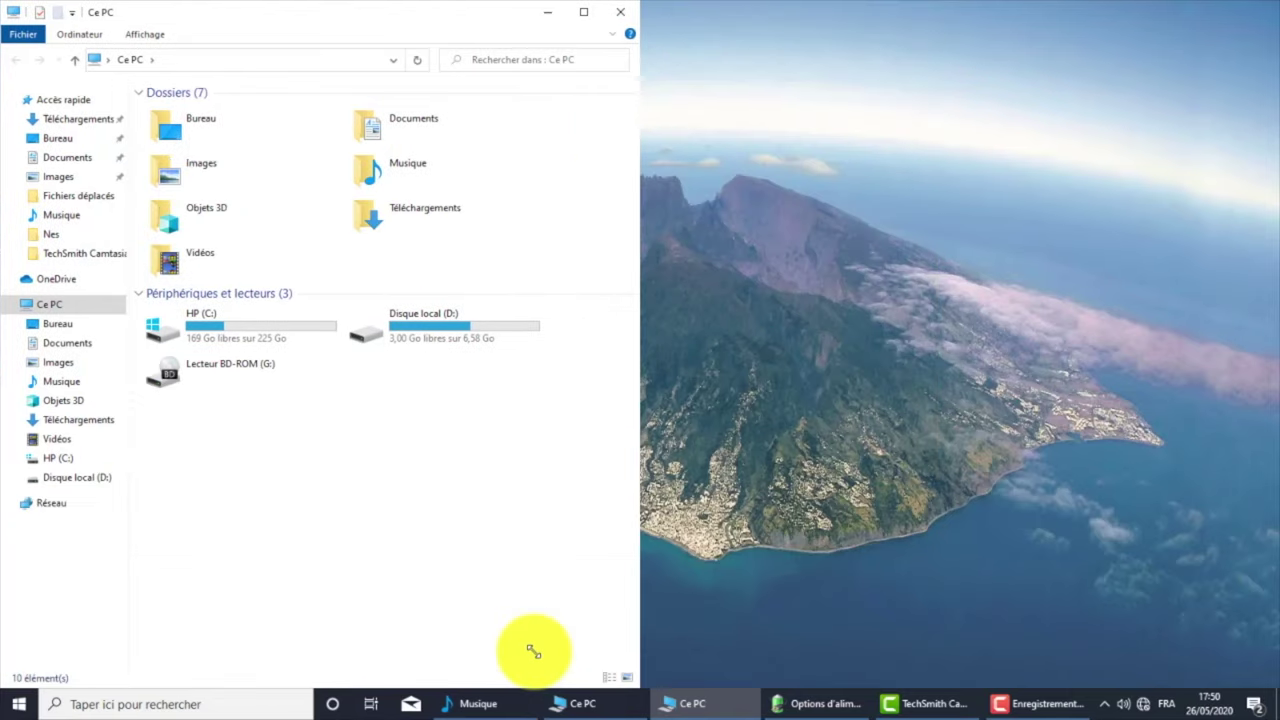
- Snap the Ce PC window to the opposite half of the screen and minimize it
key("super+Right")
key("super+Right")
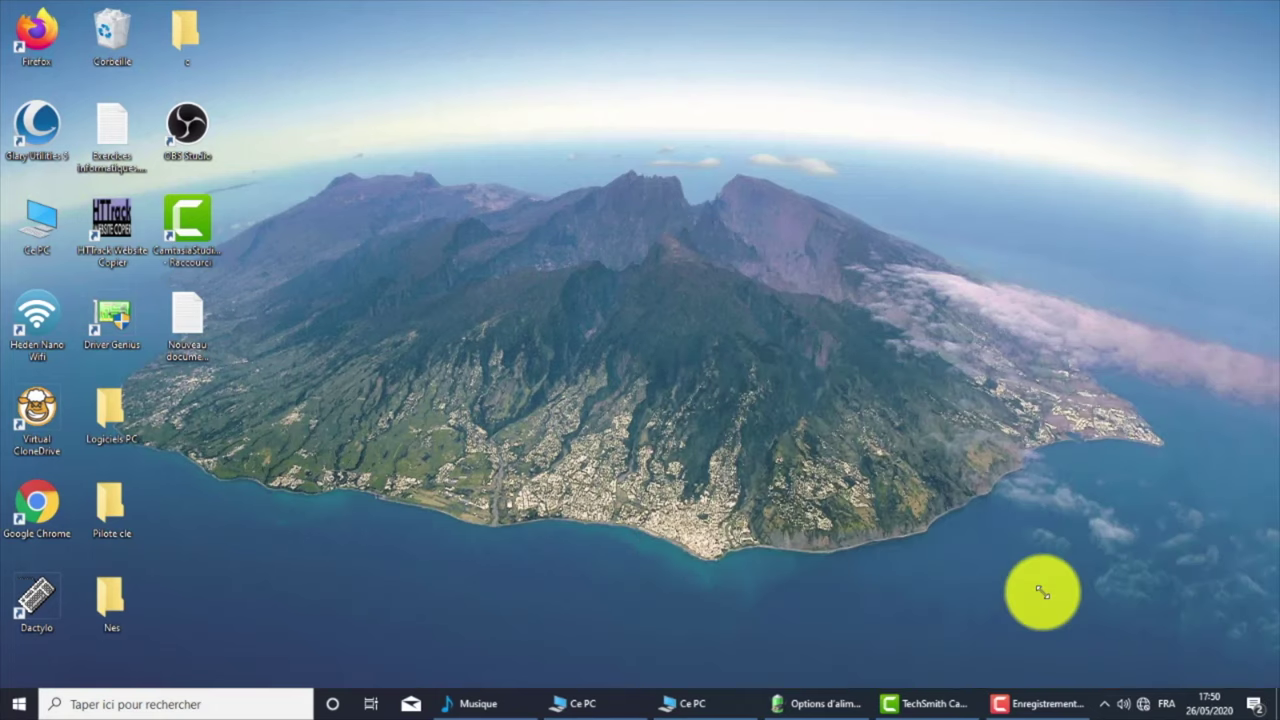
key("super+Down")
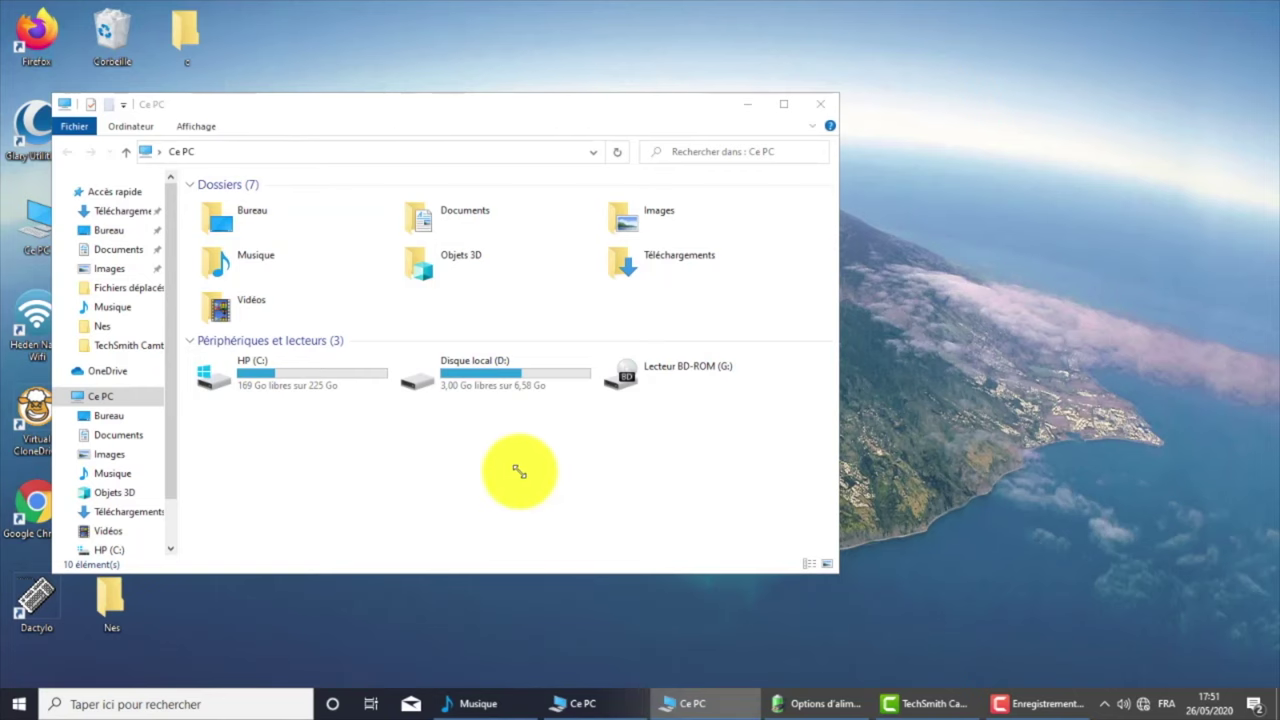
- Open a duplicate Ce PC window, reposition both File Explorer windows and close them
key("ctrl+n")
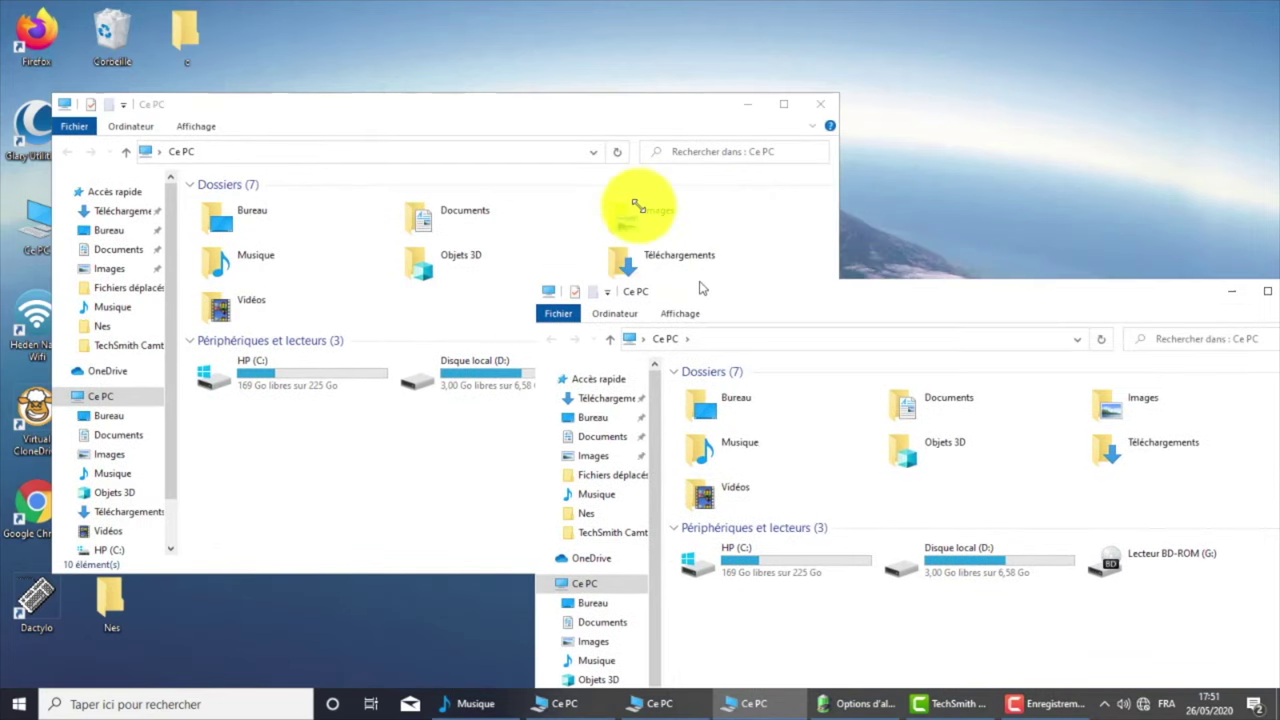
left_click_drag(700, 288, 743, 186)
left_click(535, 84)
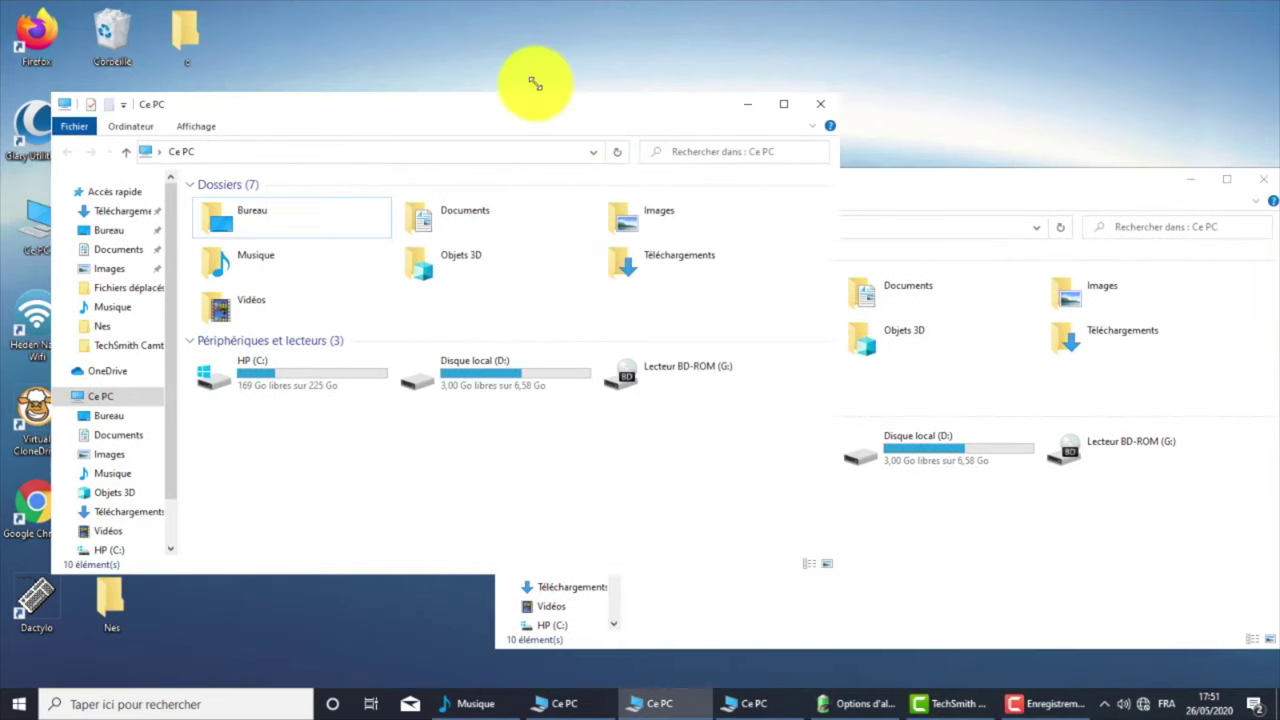
left_click_drag(535, 84, 474, 5)
left_click(858, 190)
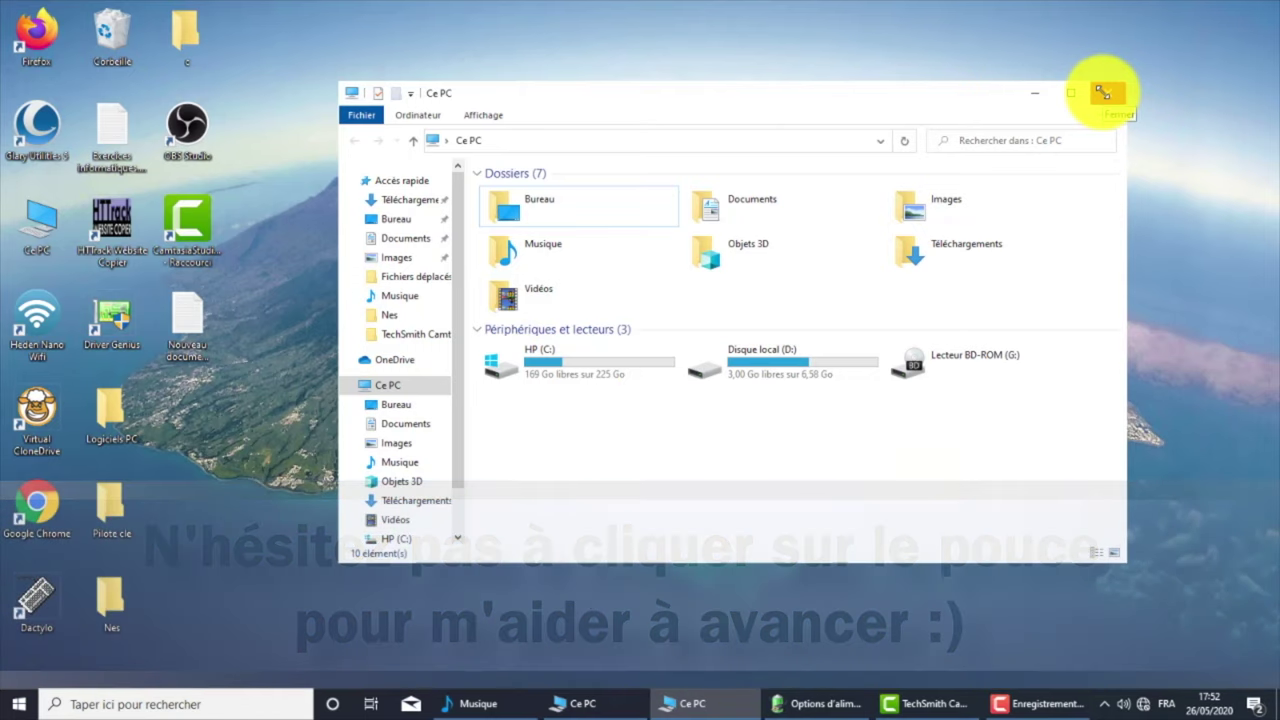
left_click(1102, 92)
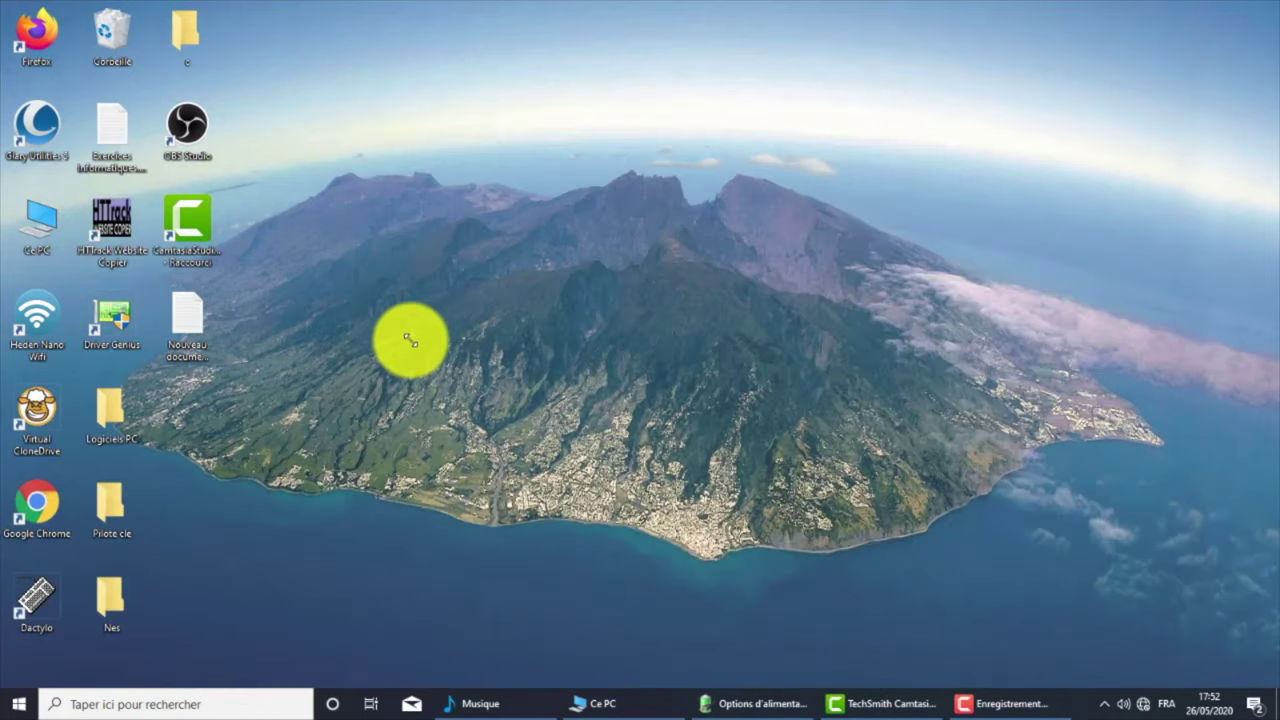
- Launch Firefox and move the Firefox and Google Chrome windows apart on the desktop
double_click(30, 40)
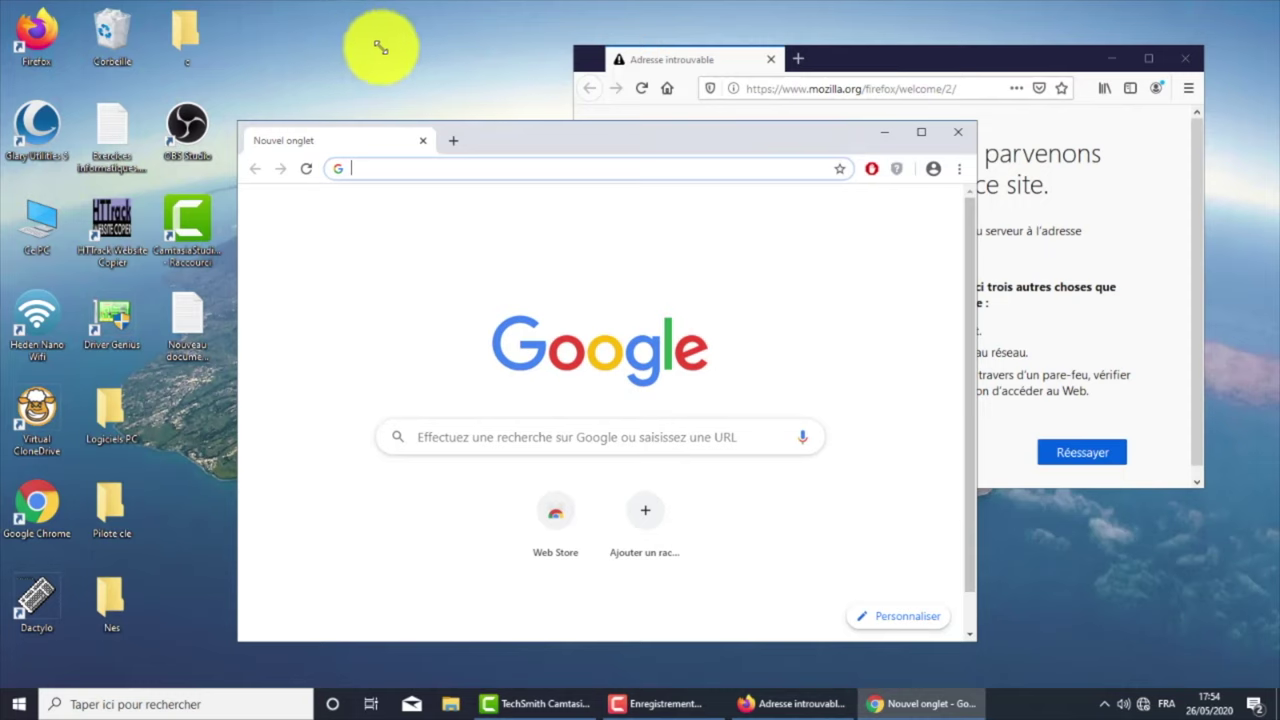
left_click_drag(823, 63, 871, 49)
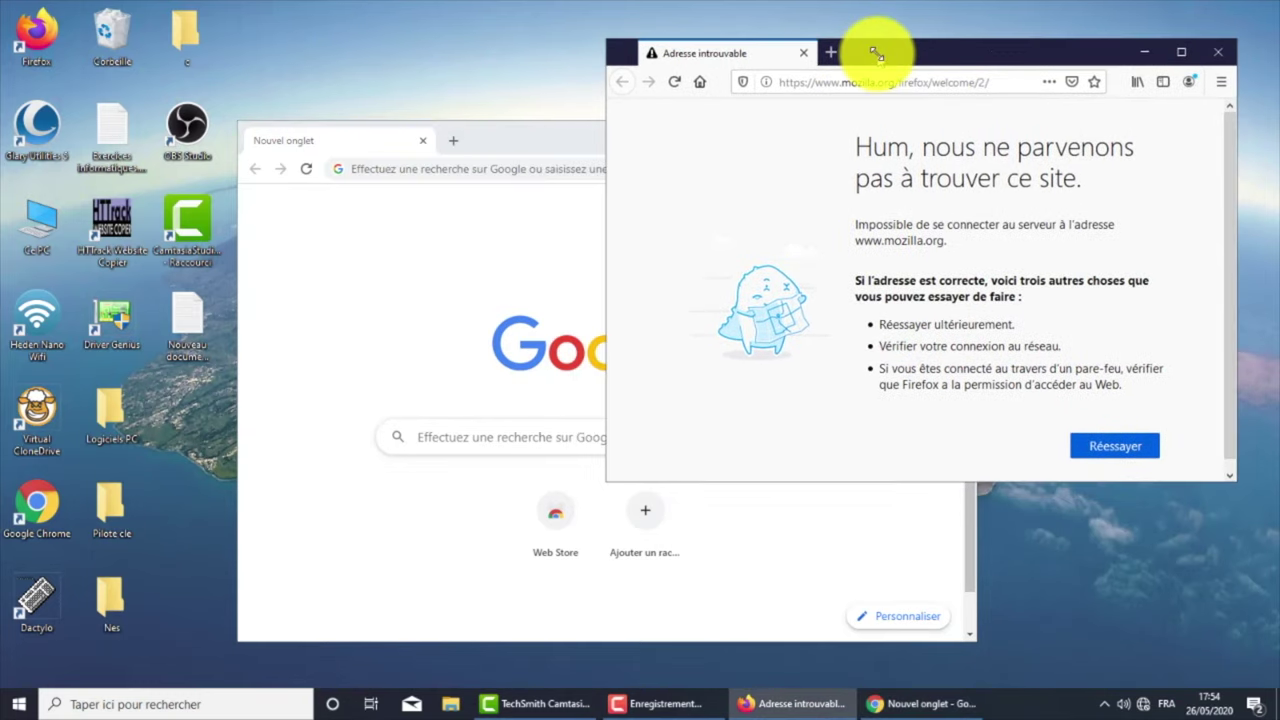
left_click_drag(514, 134, 458, 122)
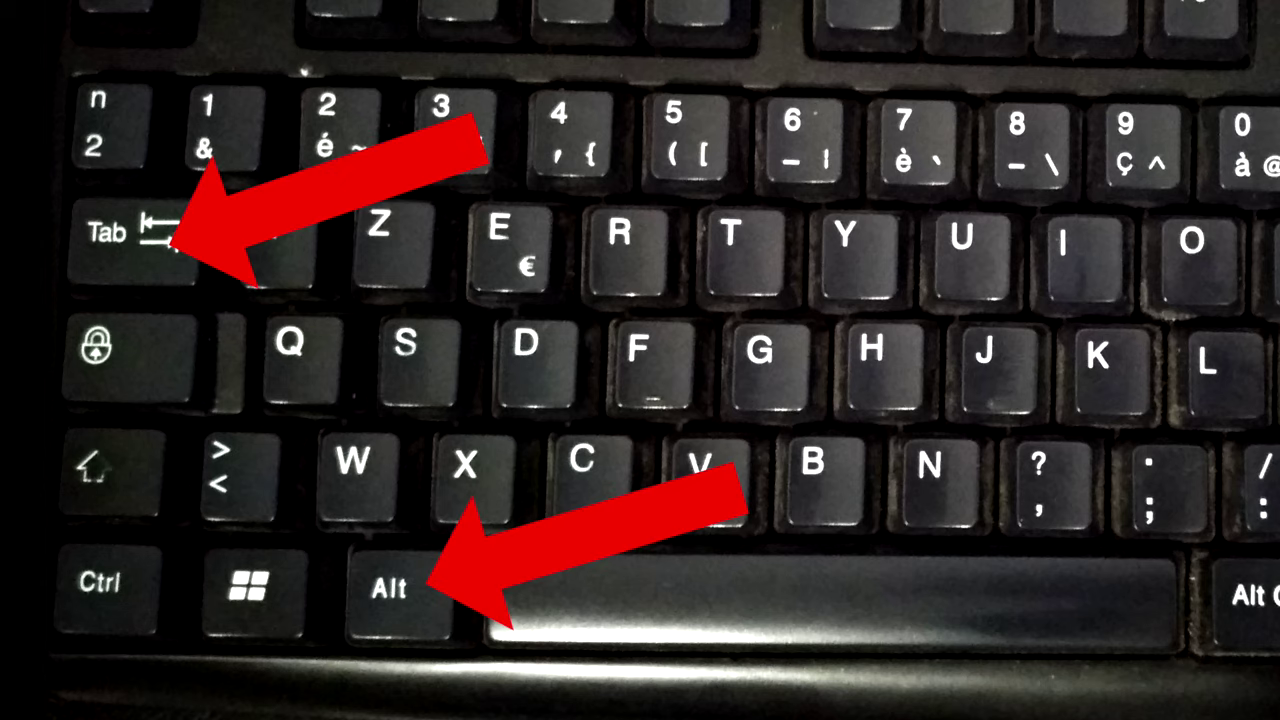
- Cycle through the open windows to the Firefox window
key("alt+Tab")
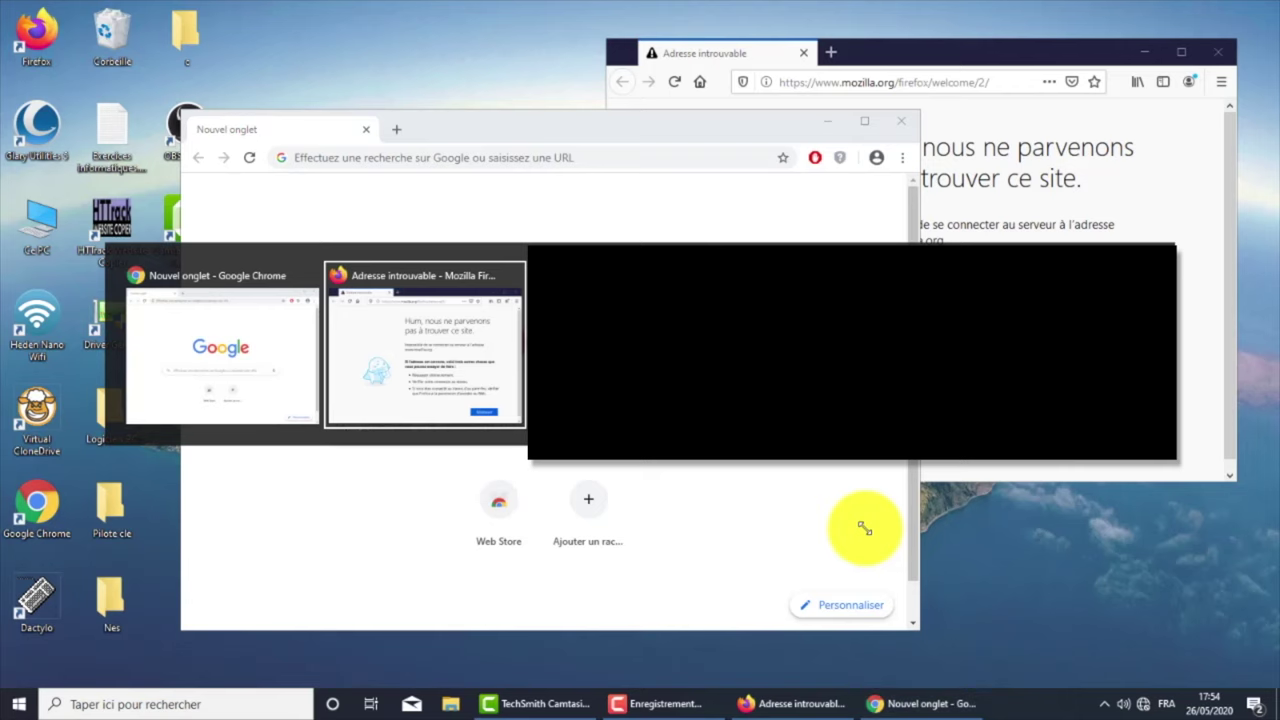